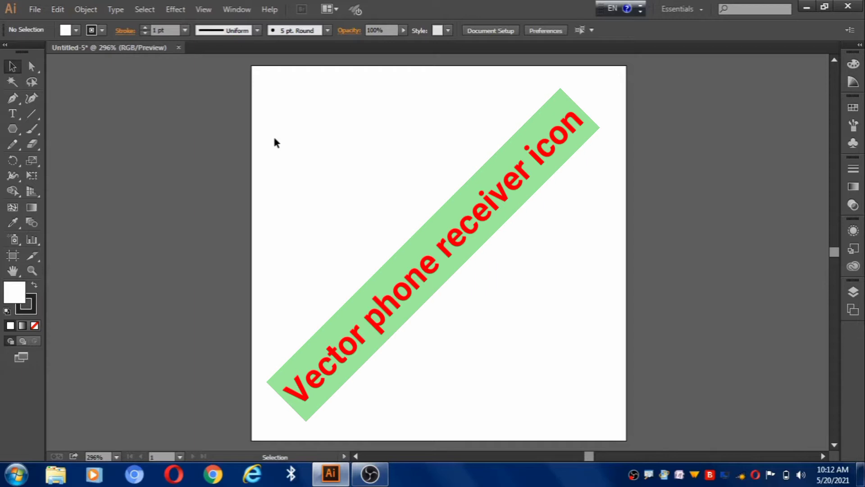
# - Draw a 100 by 100 px circle with the Ellipse tool
pyautogui.click(206, 12)
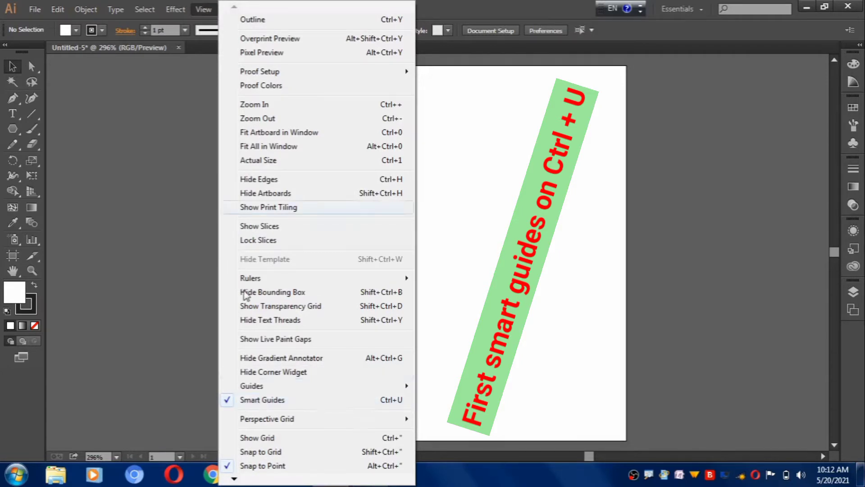
pyautogui.click(204, 9)
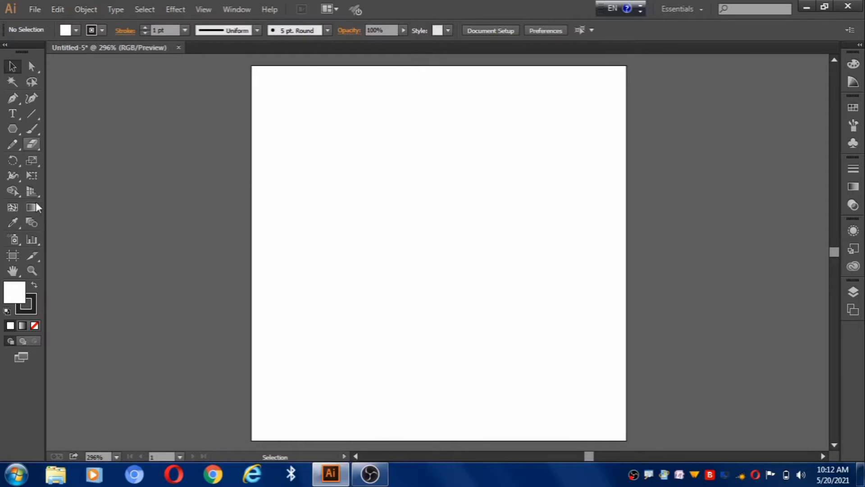
pyautogui.moveTo(14, 127); pyautogui.dragTo(71, 158)
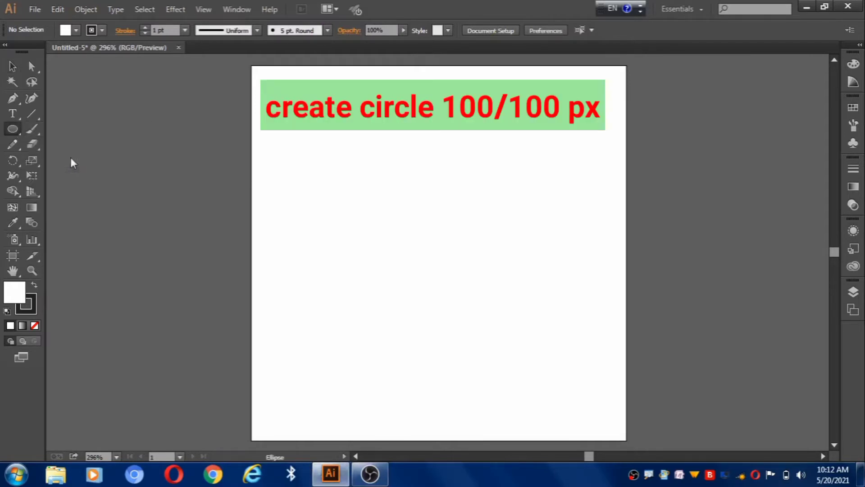
pyautogui.click(425, 236)
pyautogui.click(405, 257)
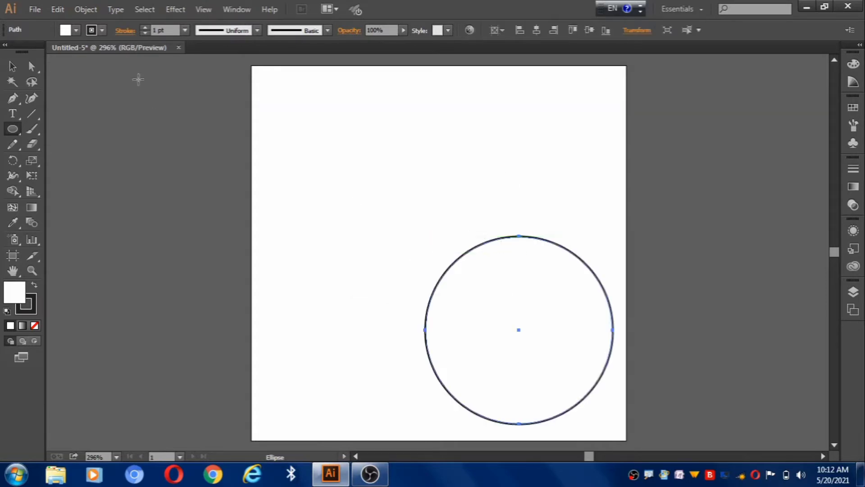
# - Center the circle horizontally and vertically on the artboard
pyautogui.click(12, 65)
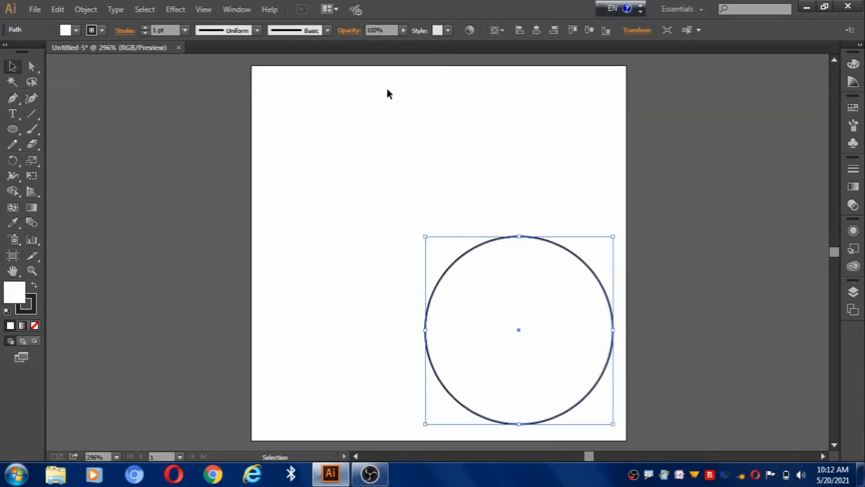
pyautogui.click(536, 30)
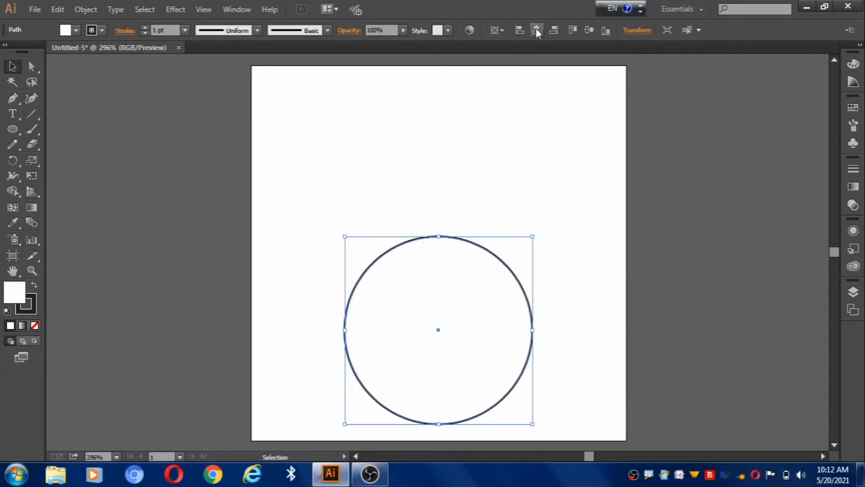
pyautogui.click(590, 30)
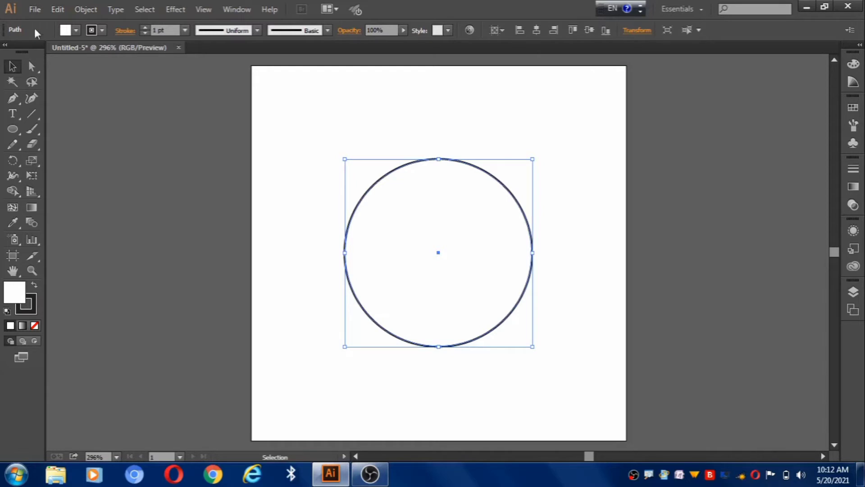
# - Create a concentric copy of the large circle scaled uniformly to 25%
pyautogui.doubleClick(32, 160)
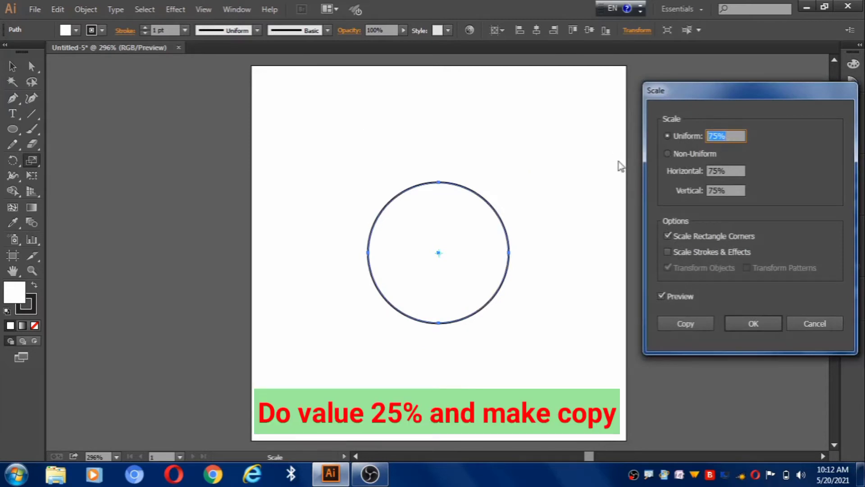
pyautogui.write('25')
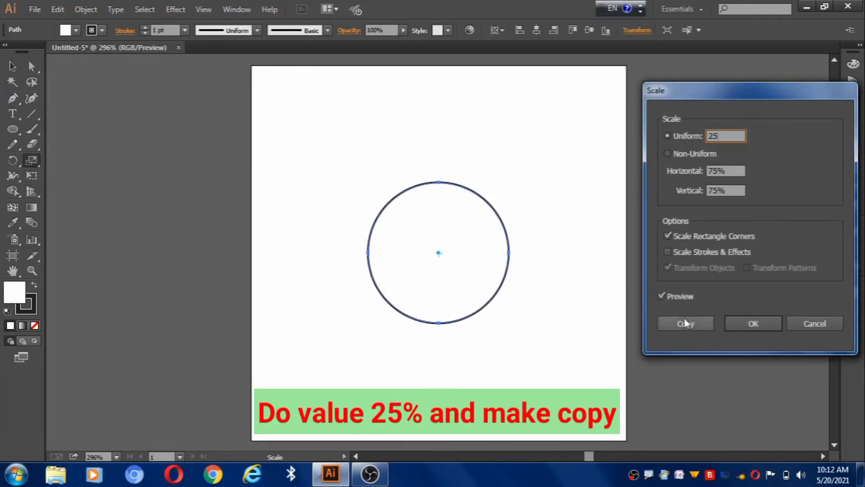
pyautogui.click(682, 323)
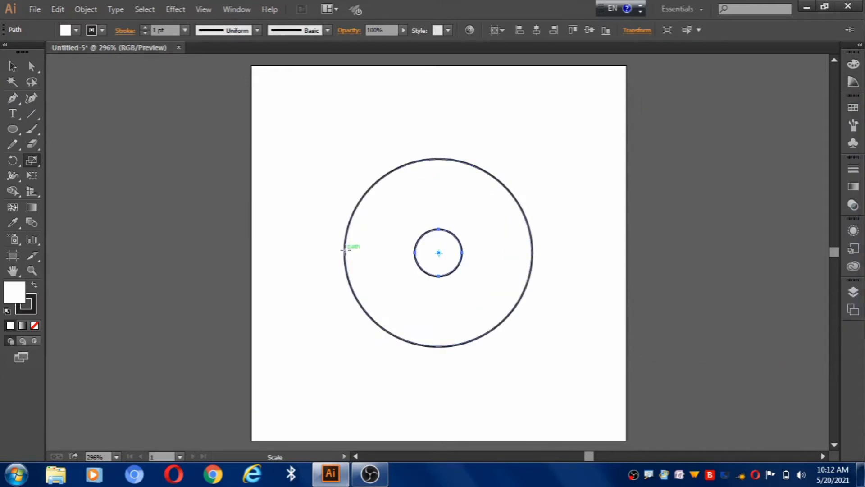
# - Align the small circle to the right edge of the large circle, using the large circle as the key object
pyautogui.click(12, 66)
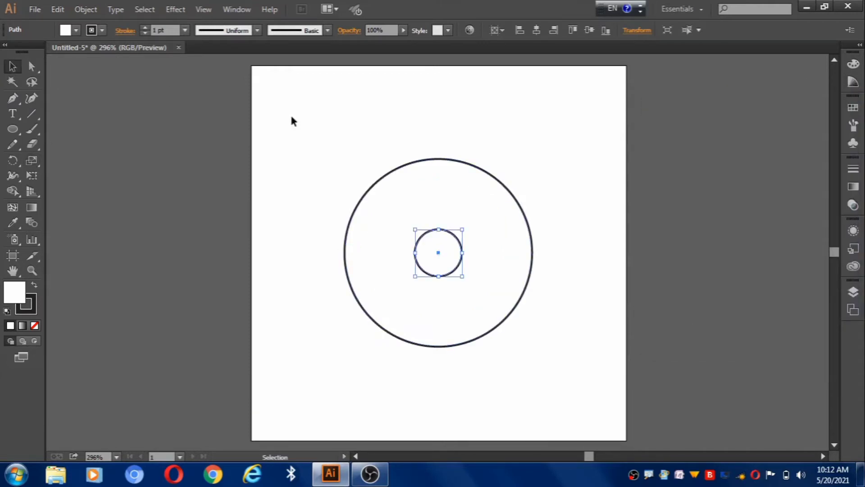
pyautogui.moveTo(298, 117); pyautogui.dragTo(539, 380)
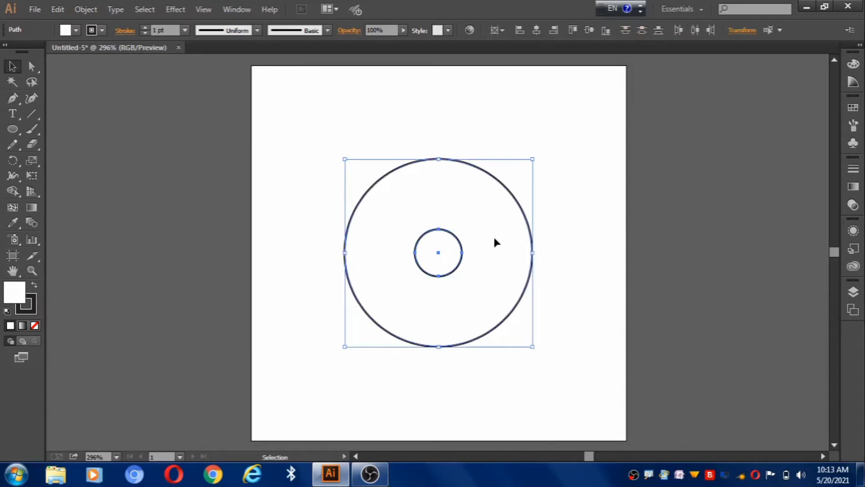
pyautogui.click(503, 185)
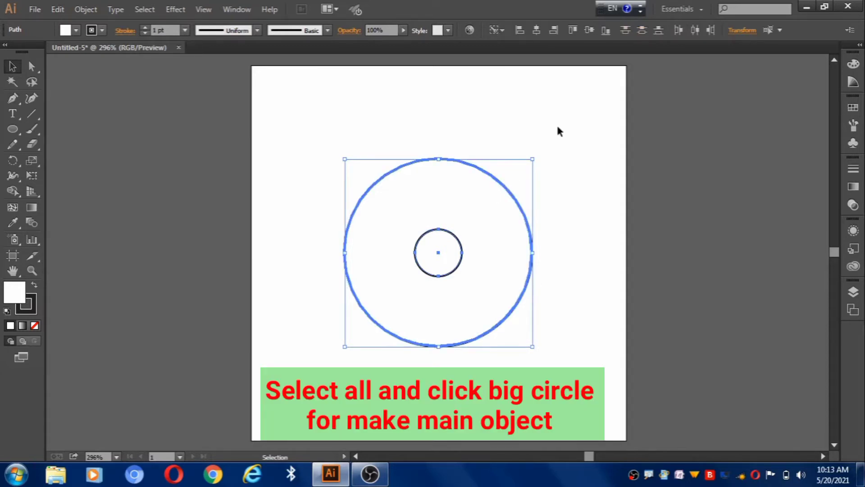
pyautogui.click(554, 30)
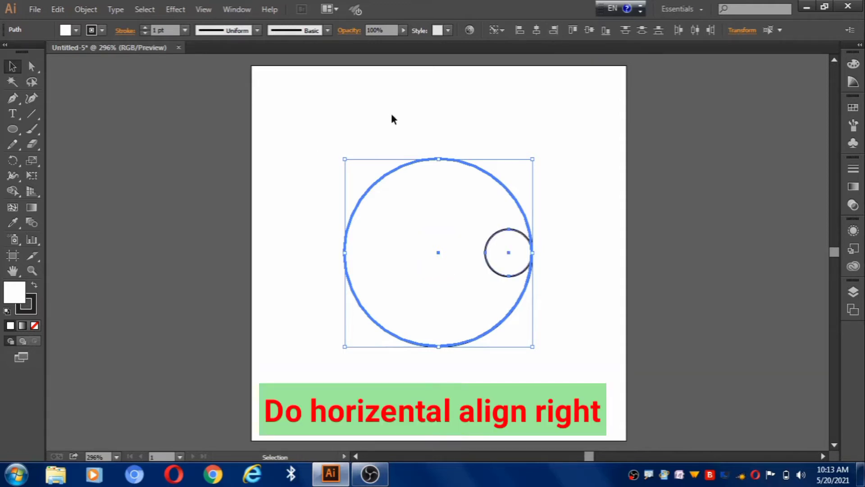
pyautogui.click(316, 151)
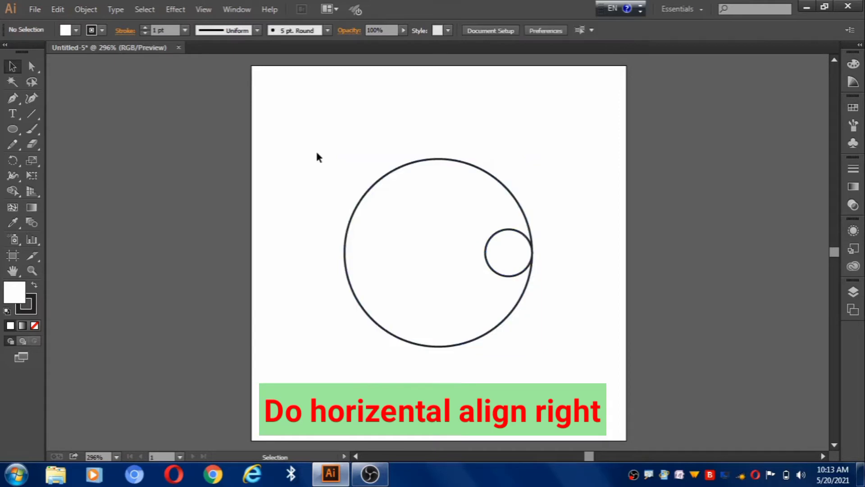
# - Create a second 25% scaled copy of the large circle at its center
pyautogui.click(370, 191)
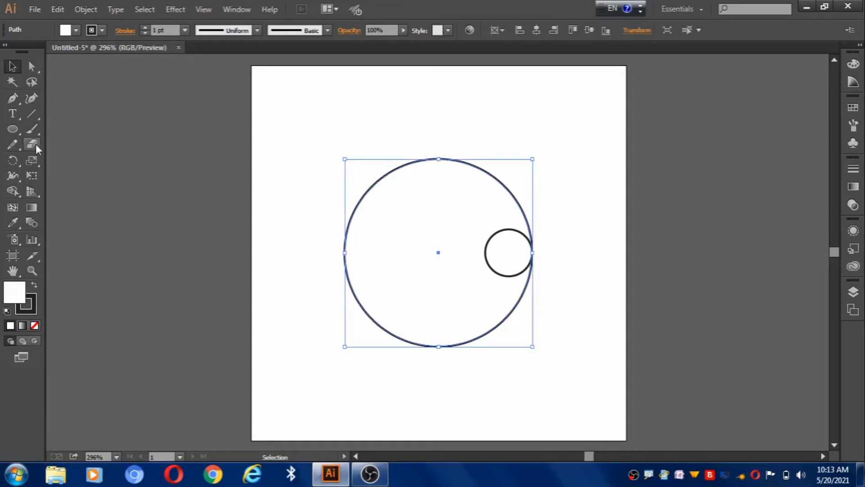
pyautogui.doubleClick(34, 159)
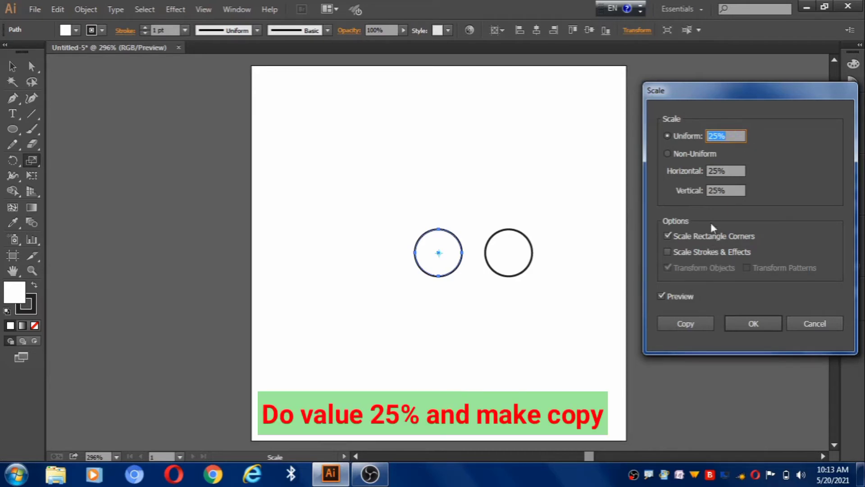
pyautogui.click(683, 323)
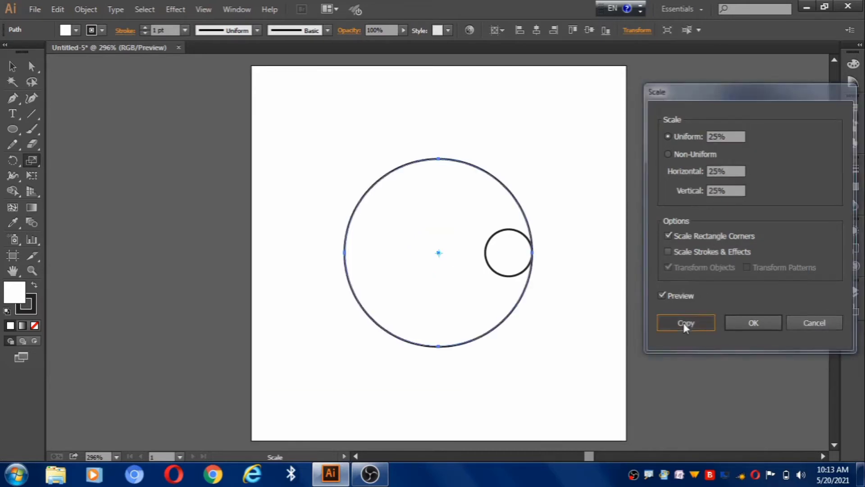
# - Align the new central small circle to the top edge of the large circle, keeping the large circle as the key object
pyautogui.click(14, 67)
pyautogui.moveTo(384, 121); pyautogui.dragTo(438, 262)
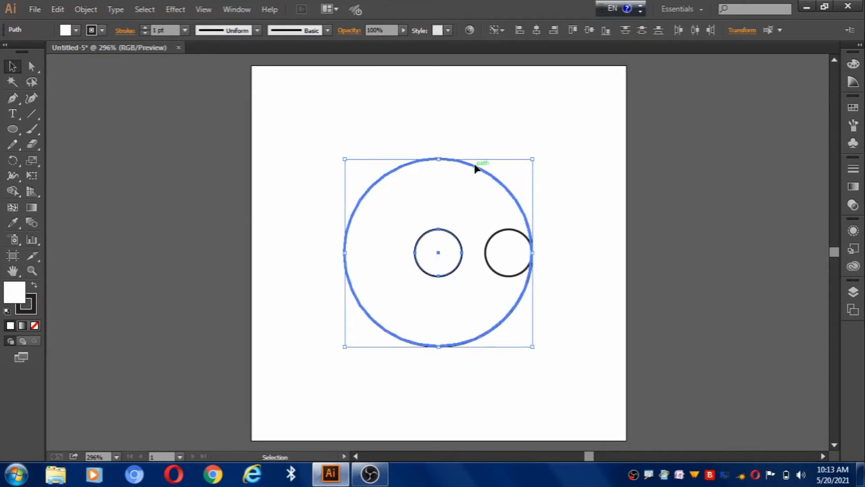
pyautogui.click(571, 28)
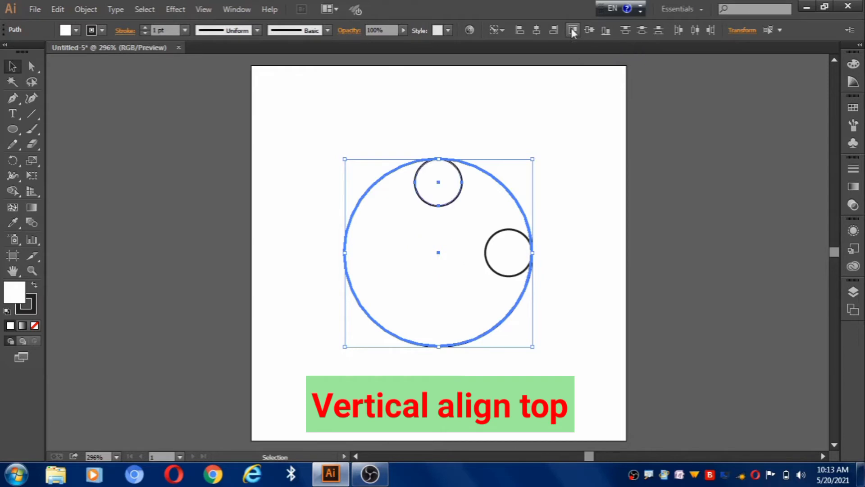
pyautogui.click(304, 176)
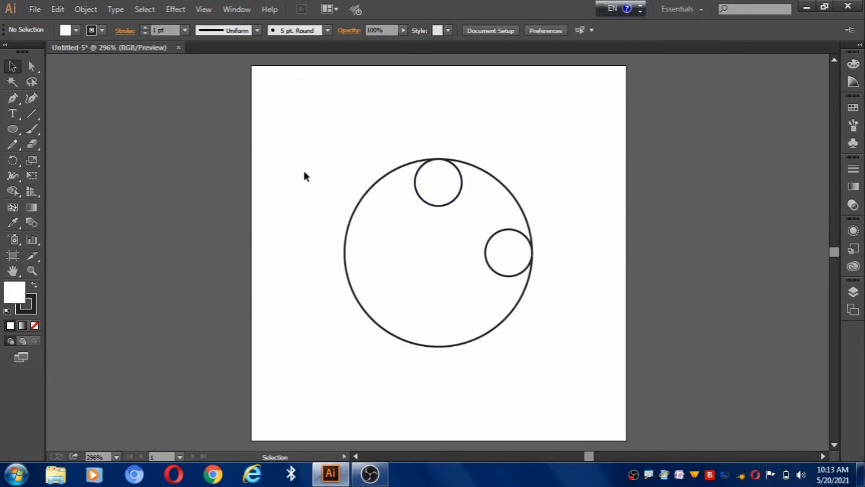
# - Create a concentric copy of the large circle scaled uniformly to 75%
pyautogui.click(488, 174)
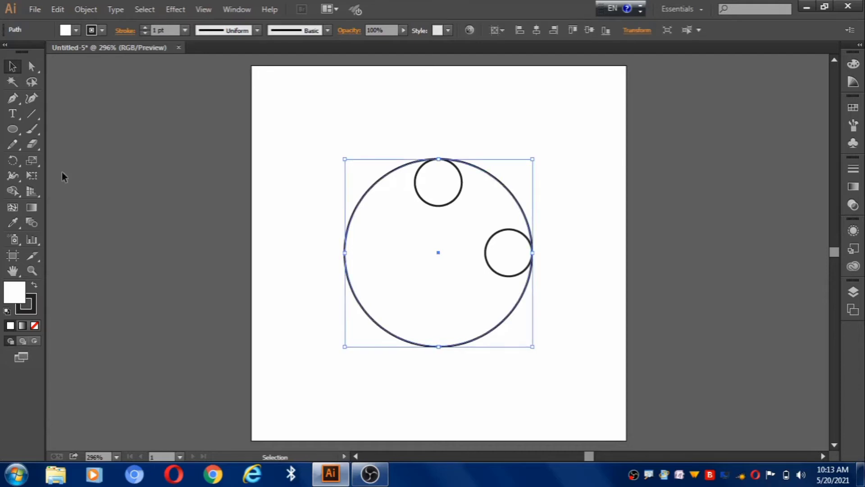
pyautogui.doubleClick(32, 161)
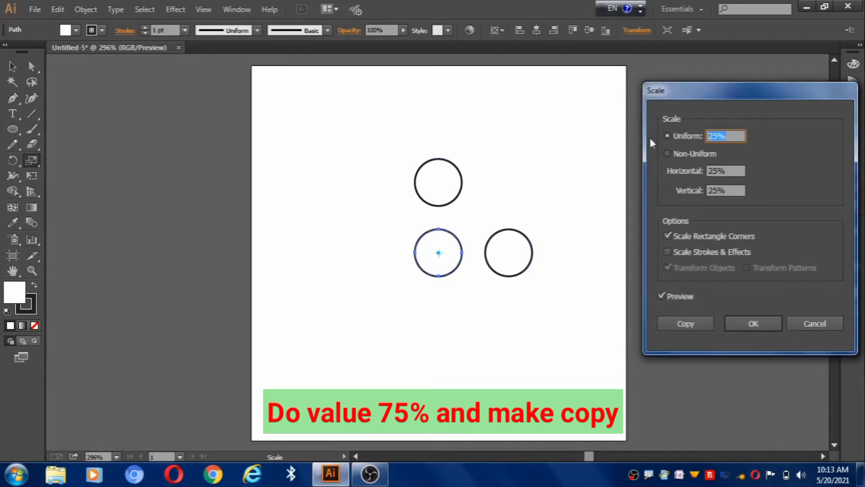
pyautogui.write('75')
pyautogui.click(687, 323)
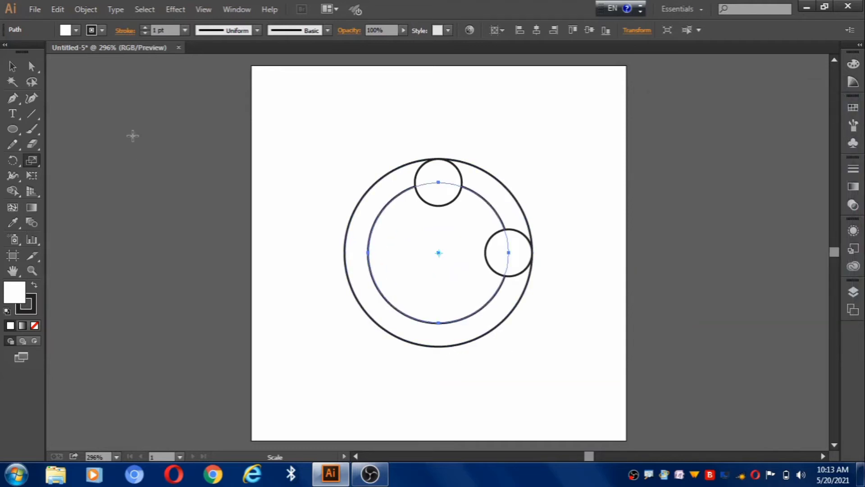
# - Rotate all four circles together by 45°
pyautogui.click(12, 66)
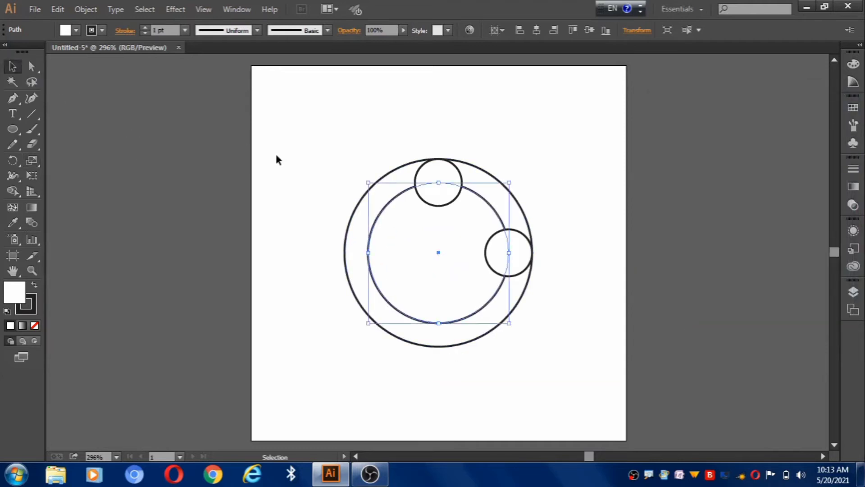
pyautogui.moveTo(340, 138); pyautogui.dragTo(570, 377)
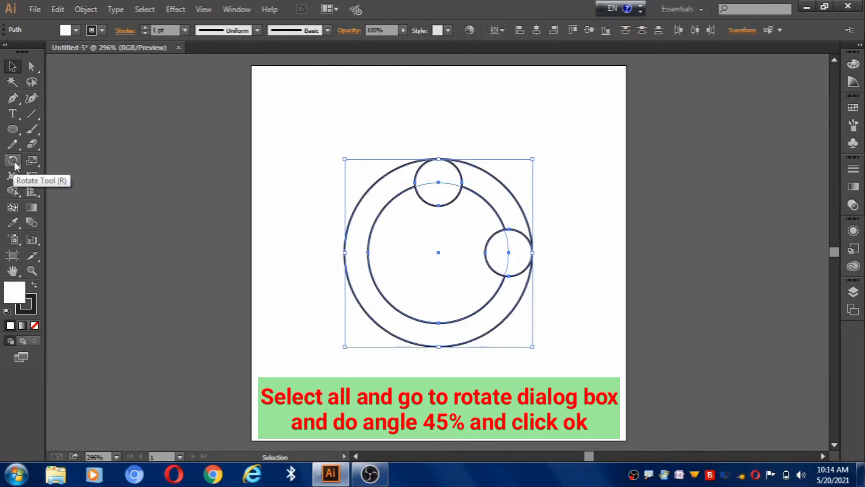
pyautogui.doubleClick(13, 161)
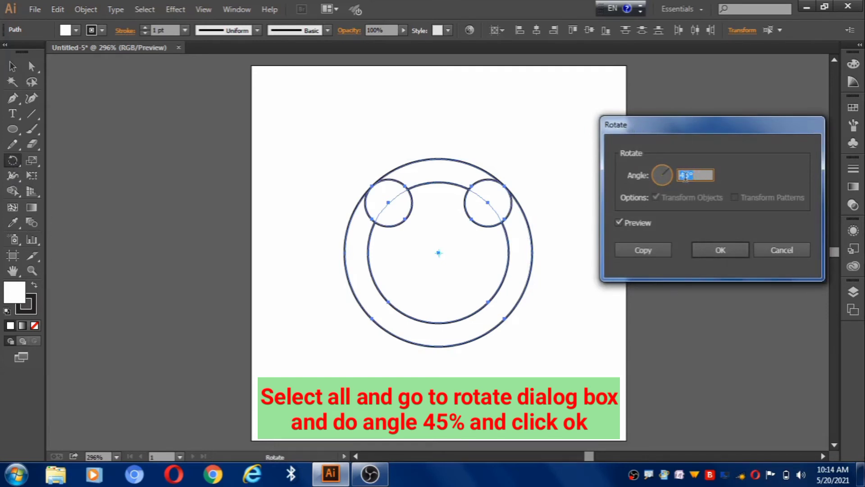
pyautogui.click(721, 250)
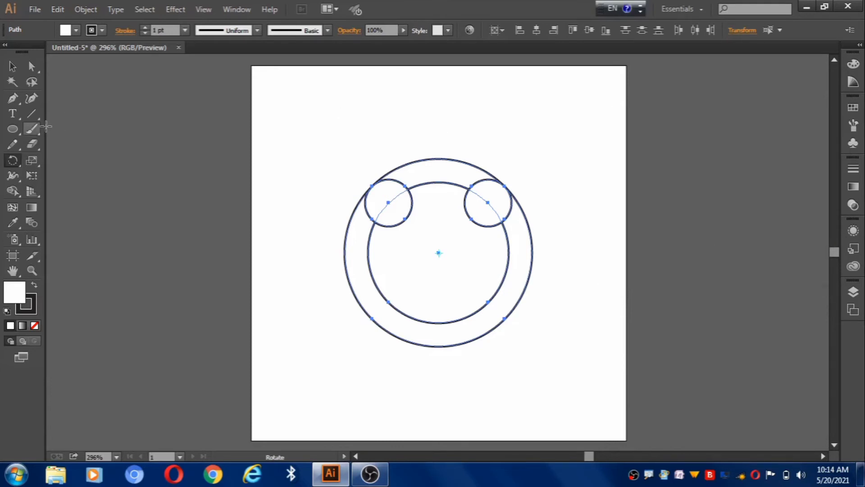
# - Draw a five-sided polygon from the circles' common center, with its corners on the inner 75% circle and a flat base
pyautogui.moveTo(14, 128); pyautogui.dragTo(67, 174)
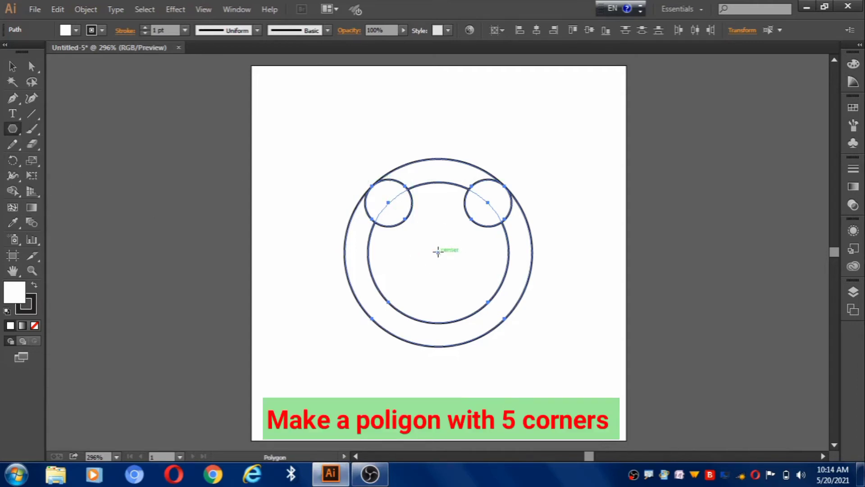
pyautogui.moveTo(438, 251); pyautogui.dragTo(480, 309)
pyautogui.press('Down')
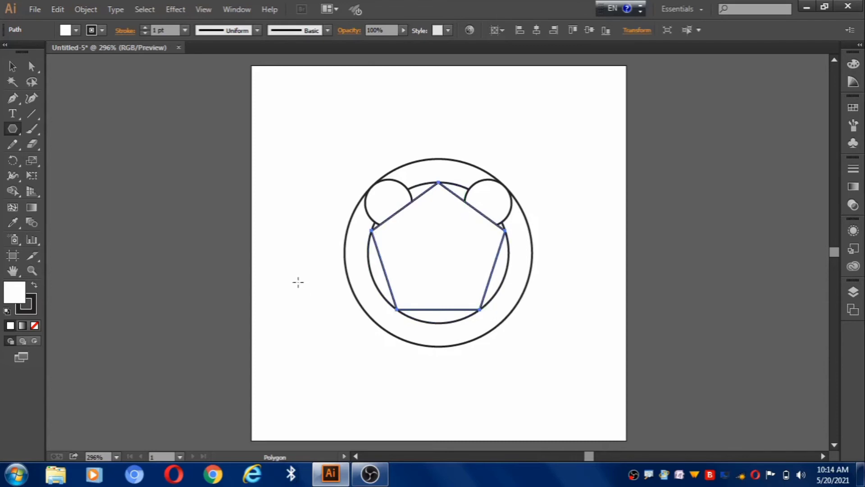
# - Merge the upper parts of both small circles with the ring section between them, using the Shape Builder on all shapes
pyautogui.click(14, 66)
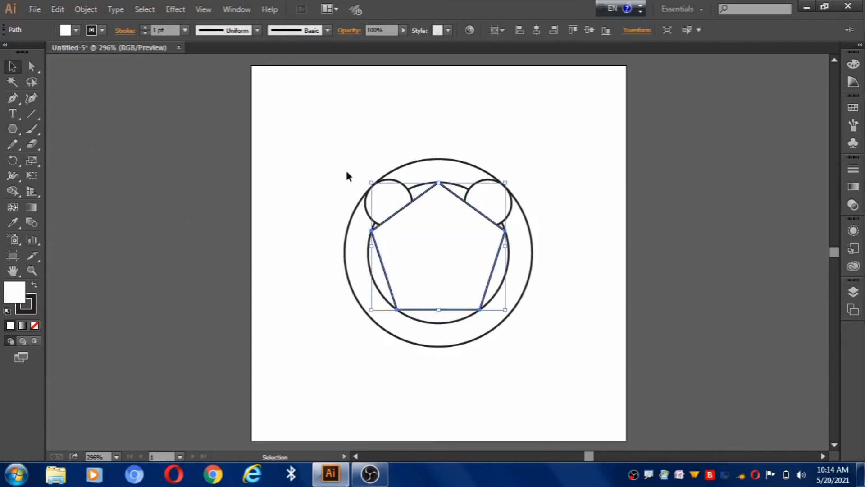
pyautogui.moveTo(330, 152)
pyautogui.mouseDown()
pyautogui.moveTo(397, 359)
pyautogui.moveTo(554, 356)
pyautogui.mouseUp()
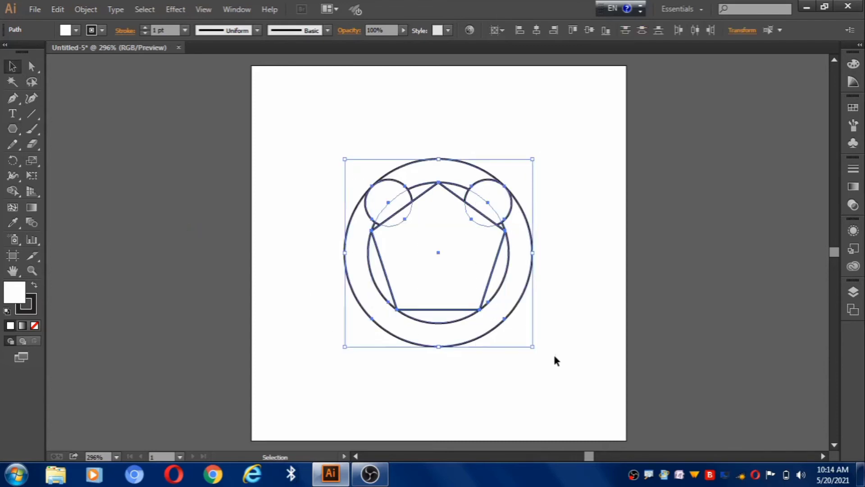
pyautogui.click(12, 191)
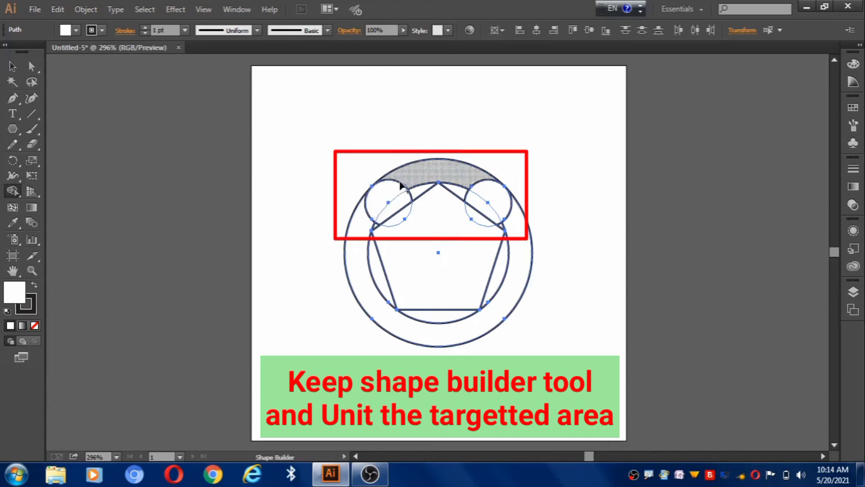
pyautogui.moveTo(397, 199); pyautogui.dragTo(402, 171)
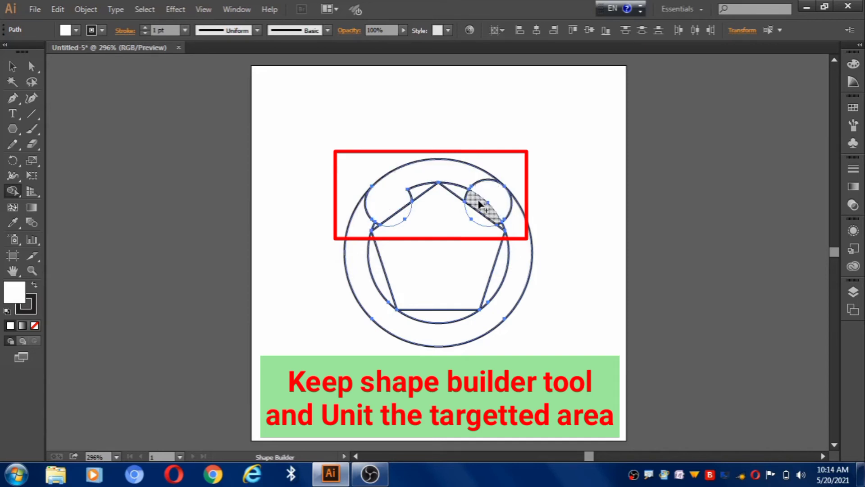
pyautogui.moveTo(483, 201); pyautogui.dragTo(475, 175)
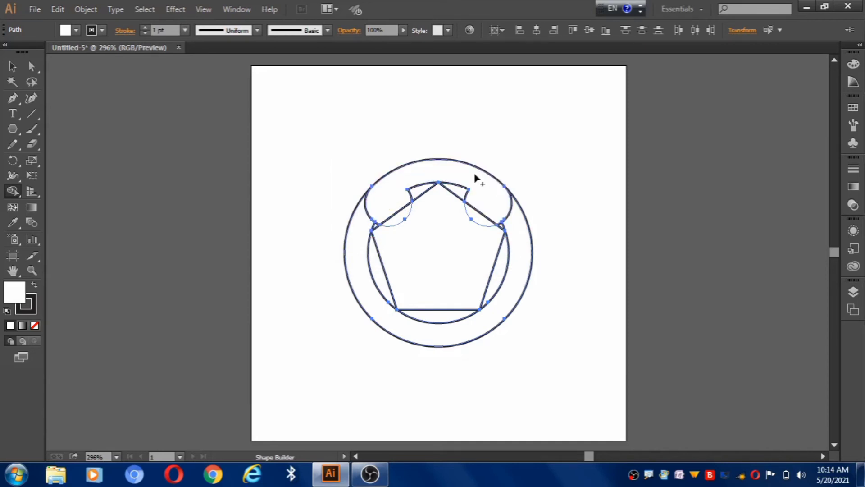
# - Delete the leftover large-circle, inner-circle and pentagon pieces around and below the merged receiver shape
pyautogui.click(12, 66)
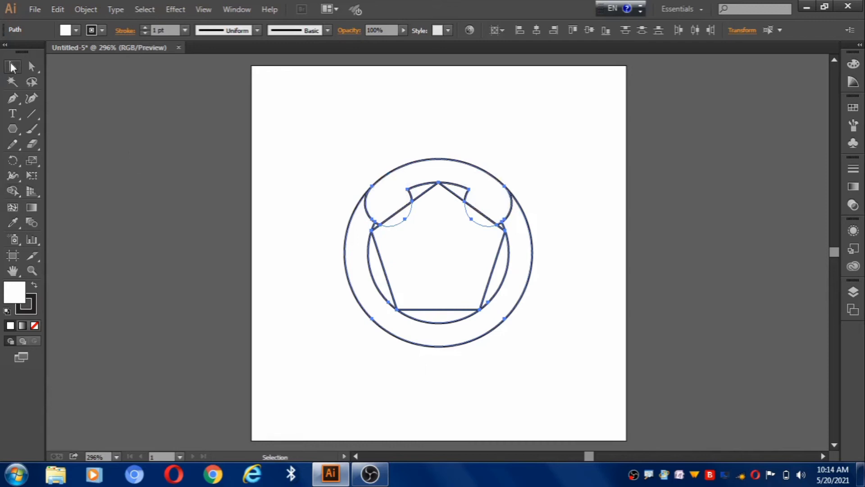
pyautogui.click(289, 321)
pyautogui.moveTo(331, 265); pyautogui.dragTo(538, 339)
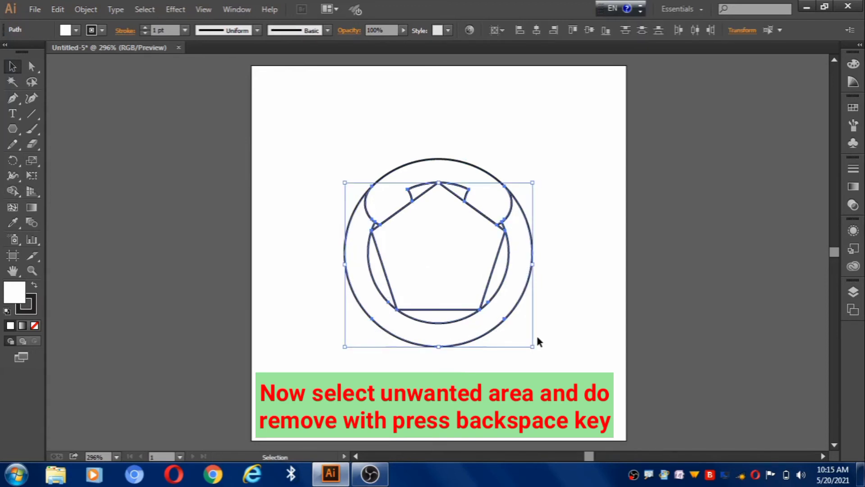
pyautogui.press('BackSpace')
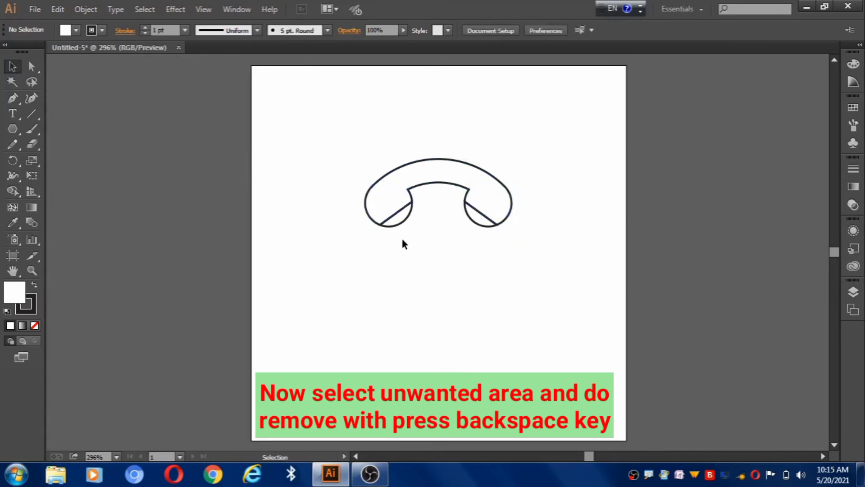
# - Delete the two leftover small-circle segments beneath the slanted ends of the receiver
pyautogui.click(403, 224)
pyautogui.press('BackSpace')
pyautogui.click(480, 223)
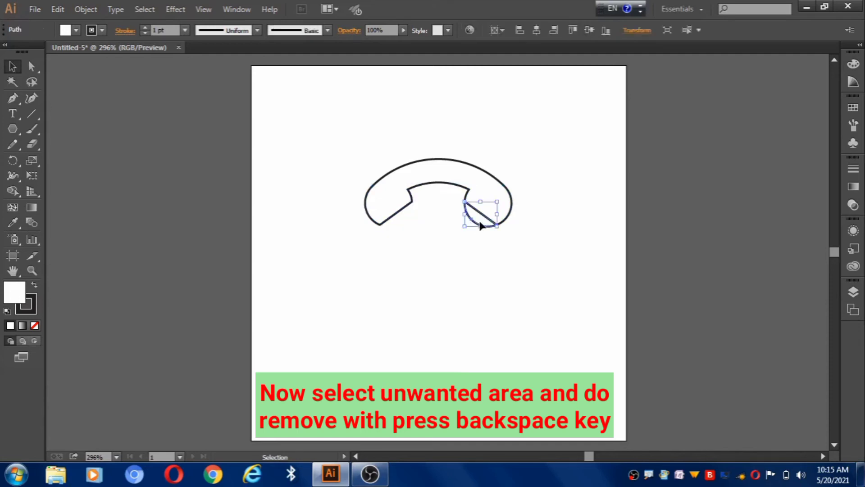
pyautogui.press('BackSpace')
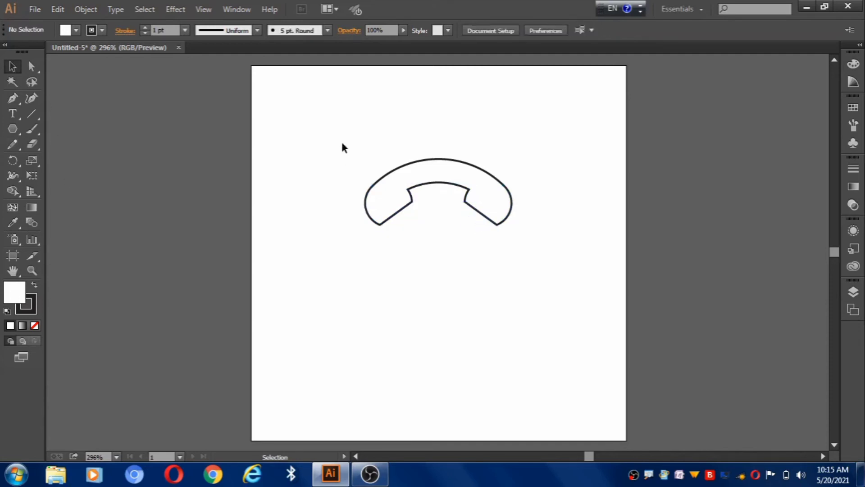
# - Rotate the receiver about 135° clockwise and enlarge it proportionally to nearly twice its size, centered on the artboard
pyautogui.moveTo(341, 140); pyautogui.dragTo(532, 267)
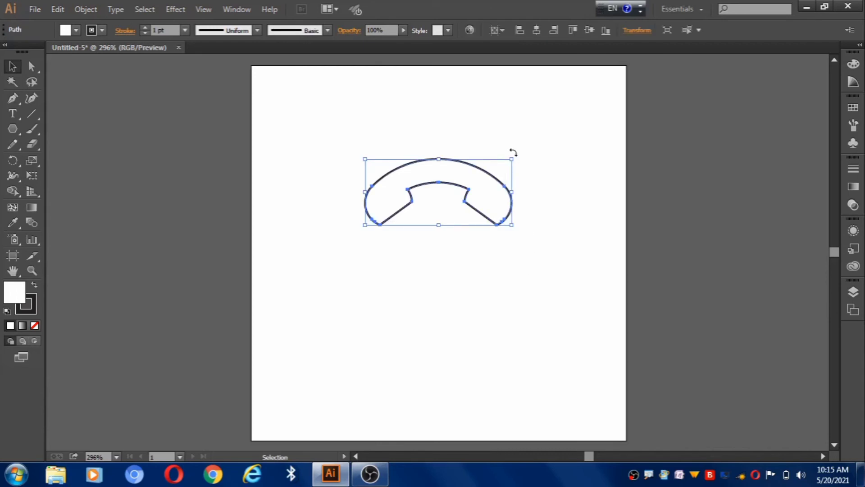
pyautogui.moveTo(516, 158); pyautogui.dragTo(429, 335)
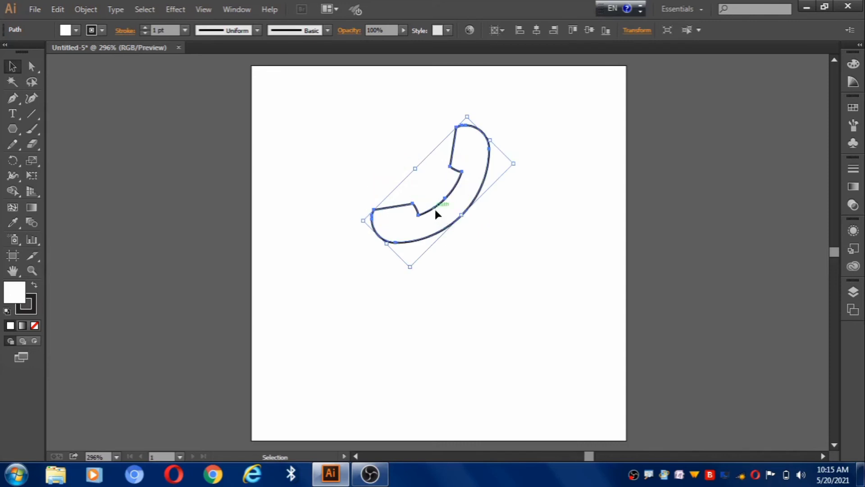
pyautogui.moveTo(434, 207); pyautogui.dragTo(433, 268)
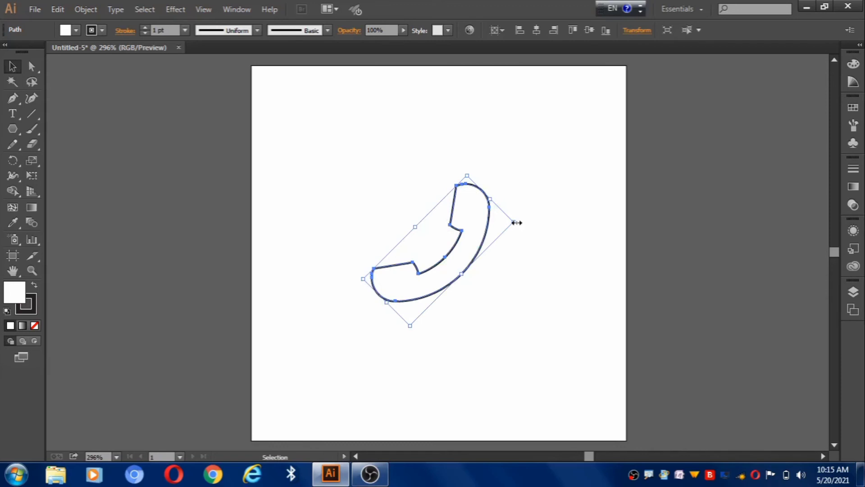
pyautogui.moveTo(516, 223); pyautogui.dragTo(648, 260)
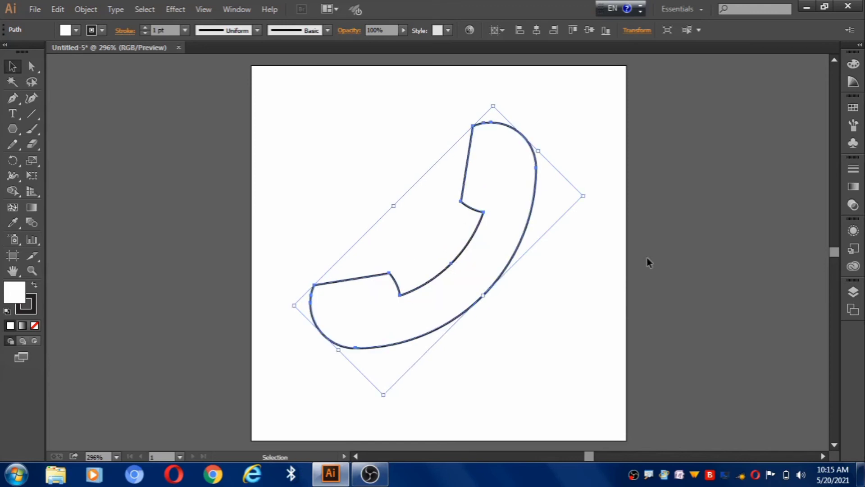
# - Swap the receiver's fill and stroke colors for a solid black fill, and set its stroke to none
pyautogui.click(33, 284)
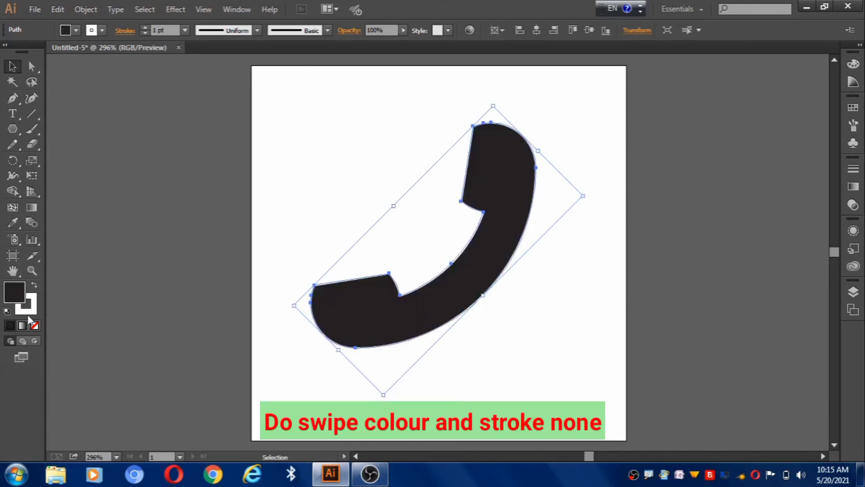
pyautogui.click(26, 303)
pyautogui.click(35, 325)
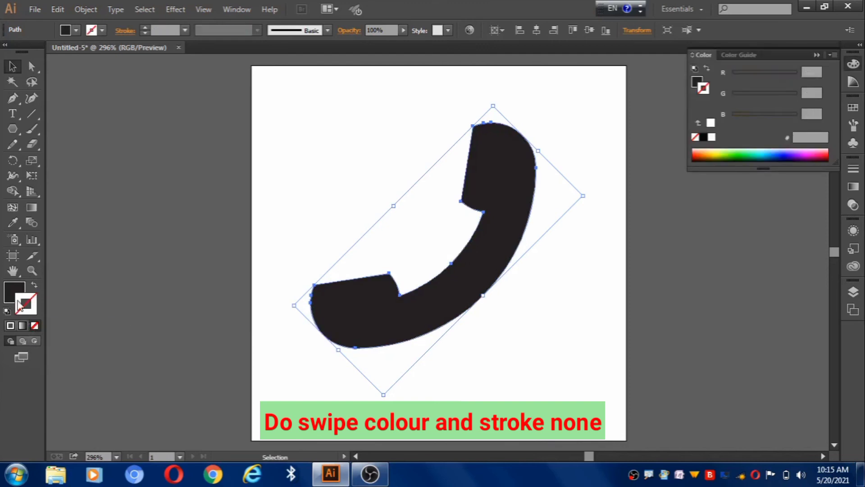
pyautogui.click(17, 293)
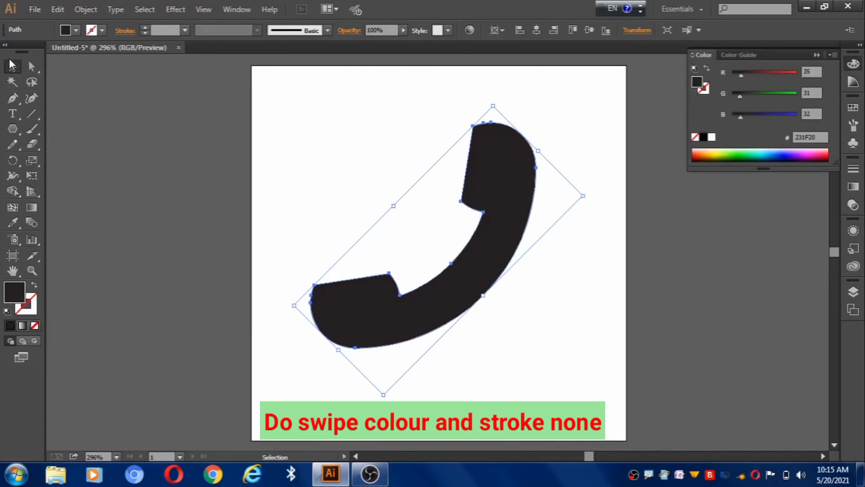
pyautogui.click(156, 158)
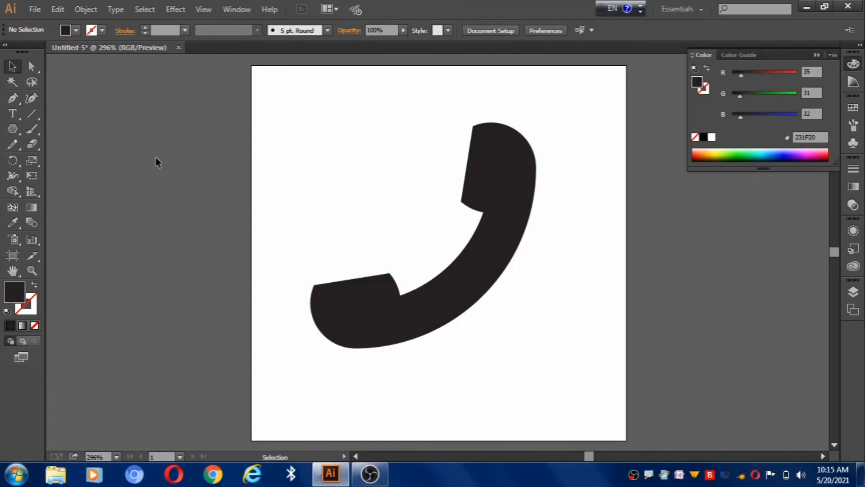